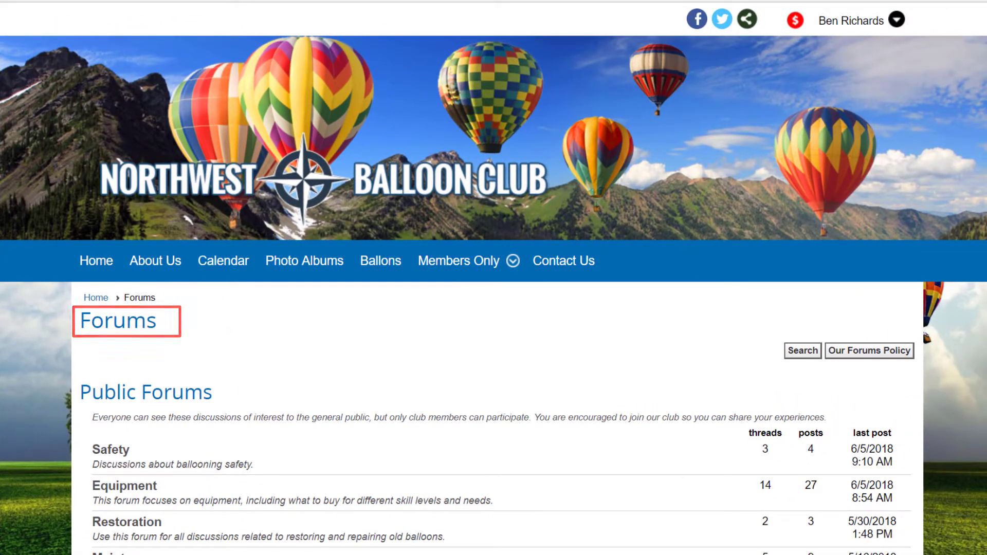
# Scroll down through the forum sections on the logged-out Forums page
pyautogui.scroll(-1, 494, 308)
pyautogui.scroll(-3, 493, 309)
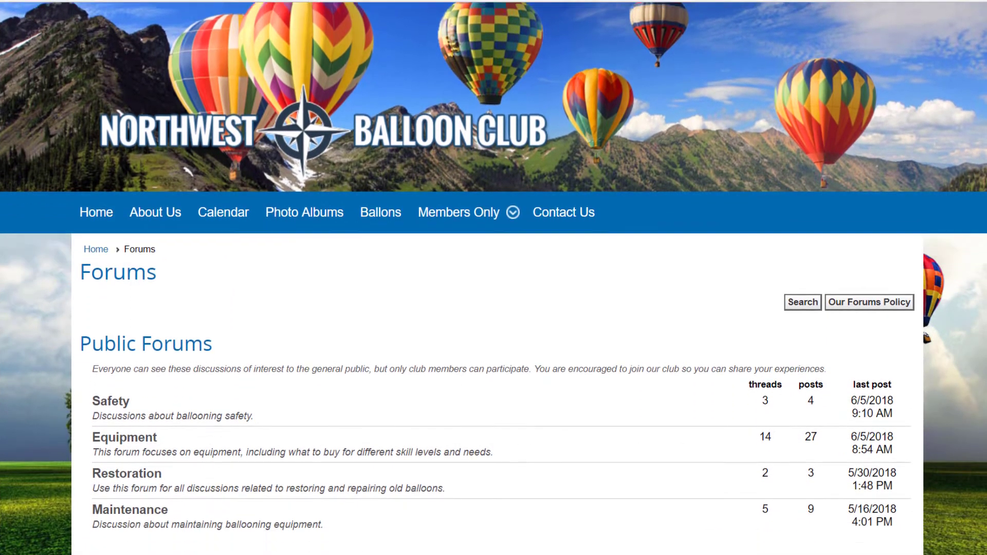
pyautogui.scroll(-4, 494, 308)
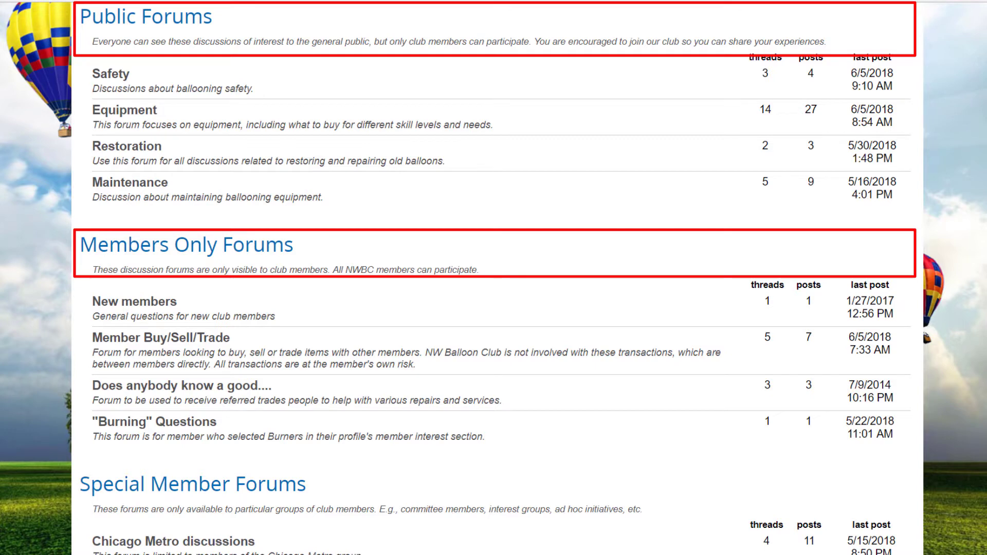
pyautogui.scroll(-1, 493, 277)
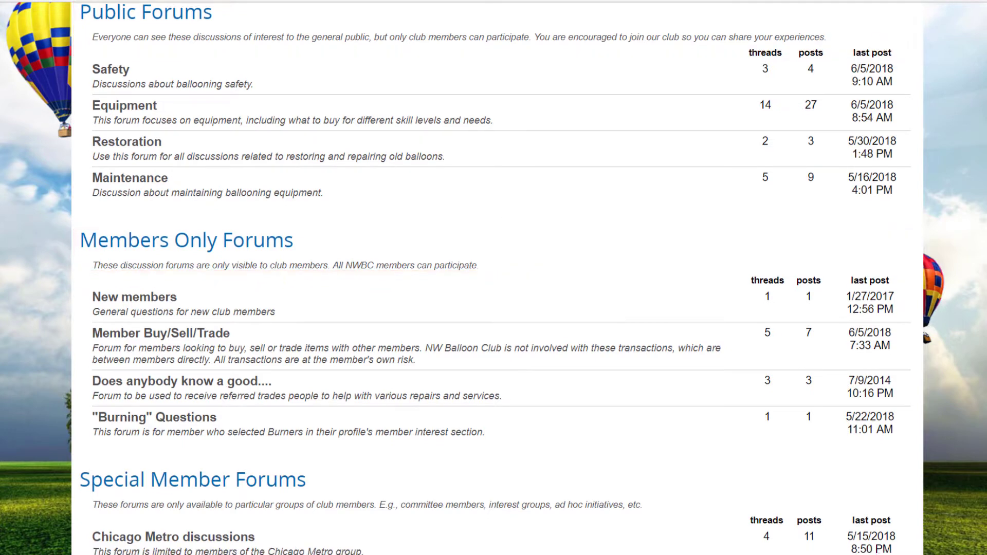
pyautogui.scroll(-3, 494, 277)
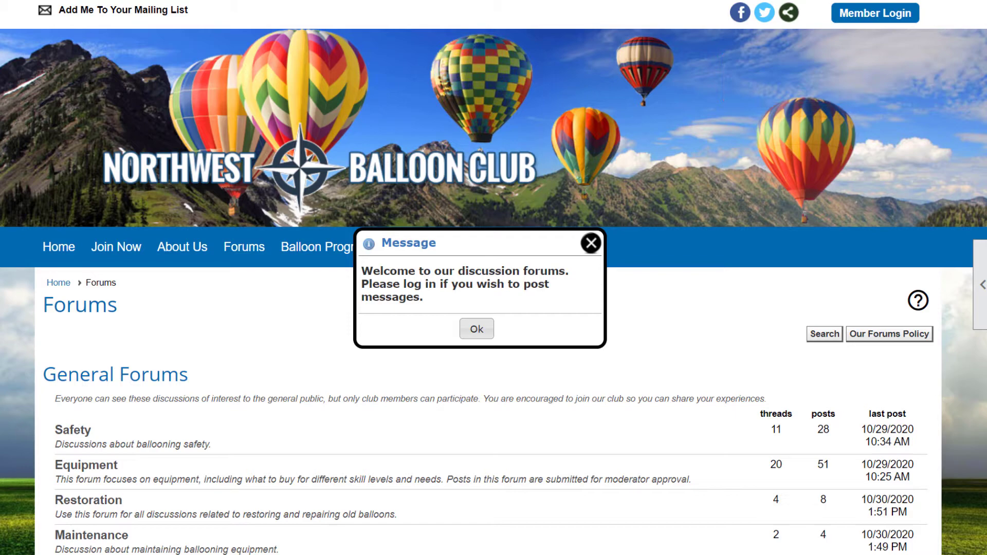
# Dismiss the welcome message and scroll to the General and Members Only Forums lists
pyautogui.press('Return')
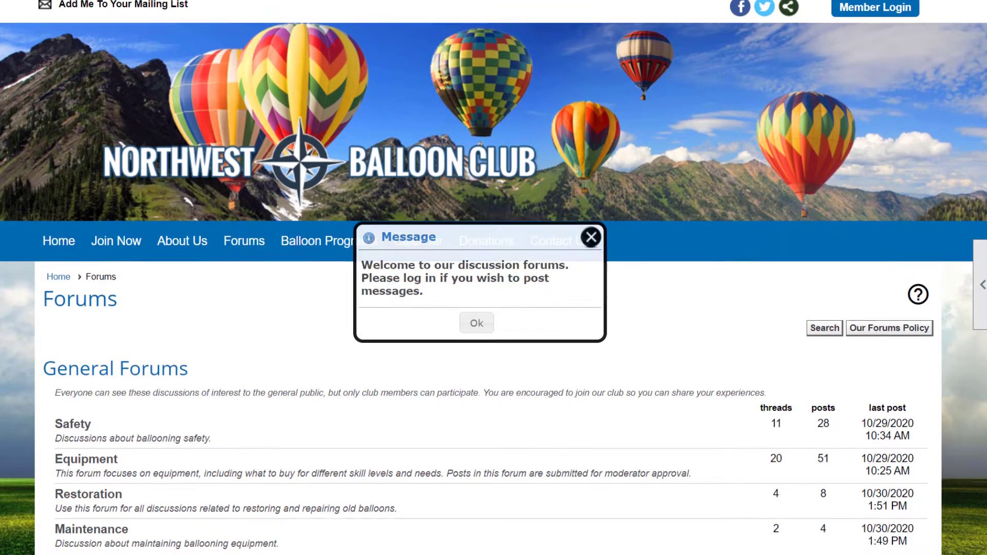
pyautogui.scroll(-1, 493, 278)
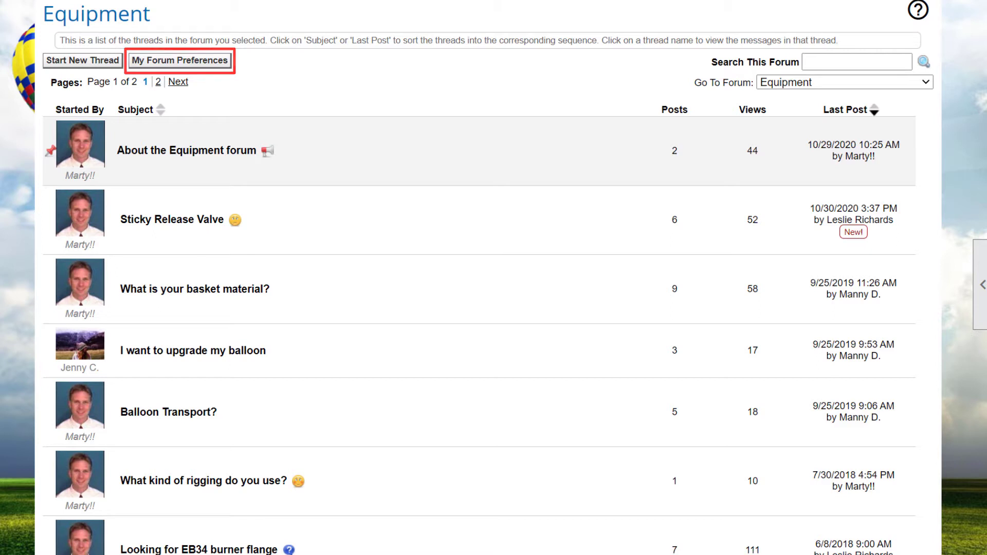
# Search the Equipment forum for 'basket' and scroll back up through the results
pyautogui.write('basket')
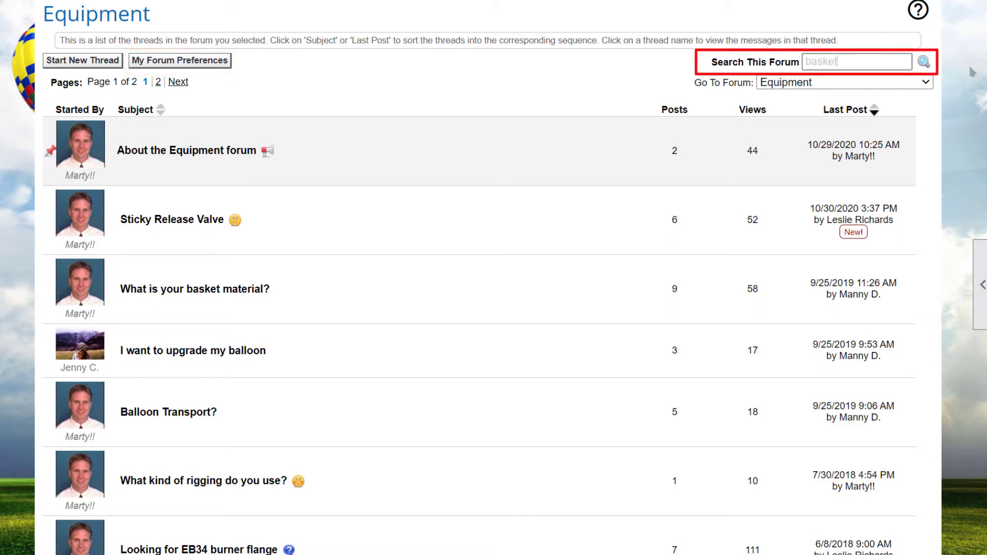
pyautogui.click(929, 65)
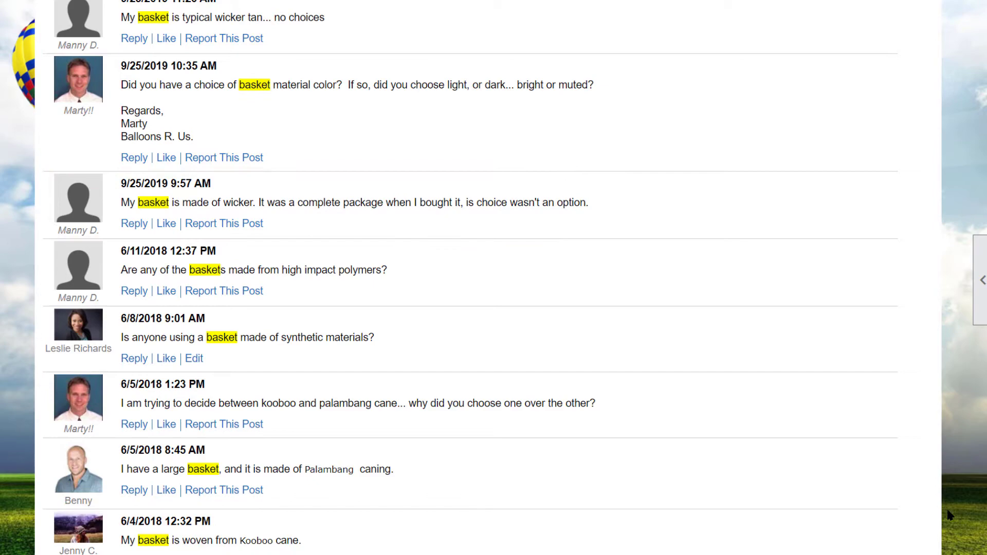
pyautogui.scroll(5, 948, 509)
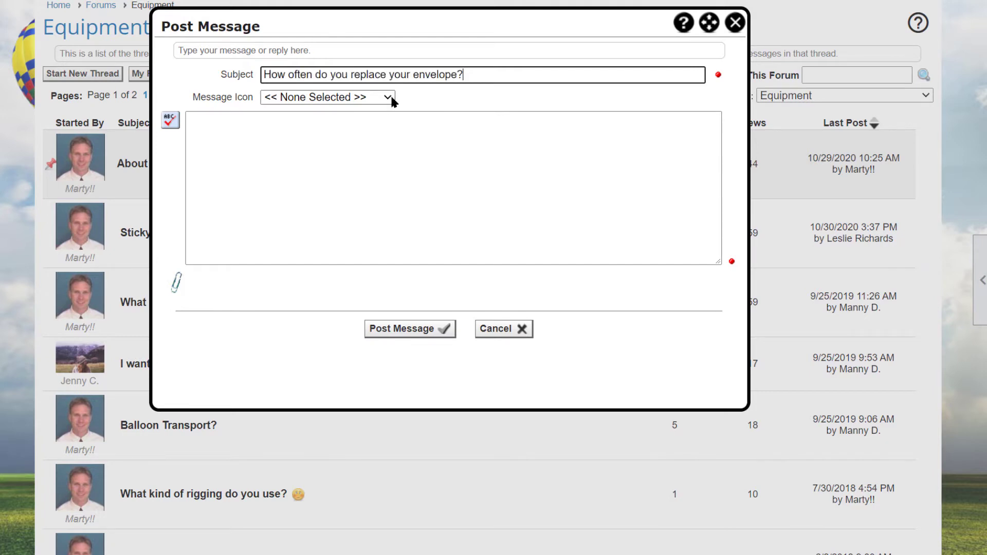
# Set the new thread's message icon to Question / Help
pyautogui.click(391, 97)
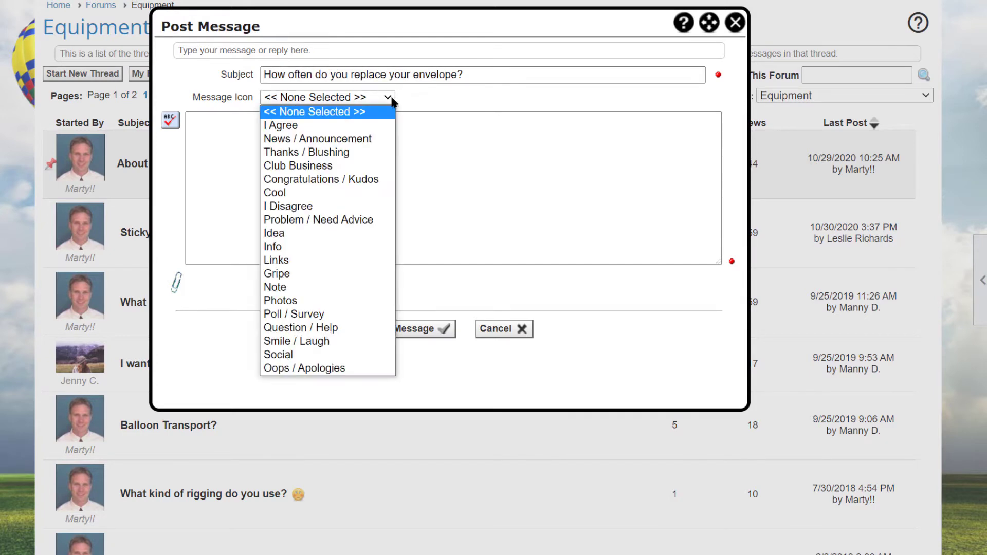
pyautogui.click(362, 333)
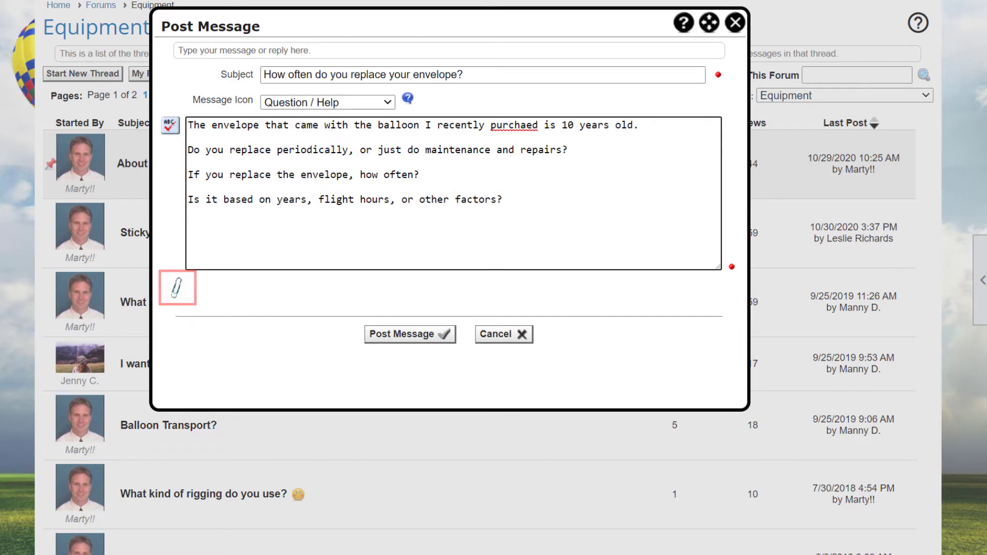
# Attach Awesome-balloons.png and balloon icon.png to the new envelope thread
pyautogui.click(177, 288)
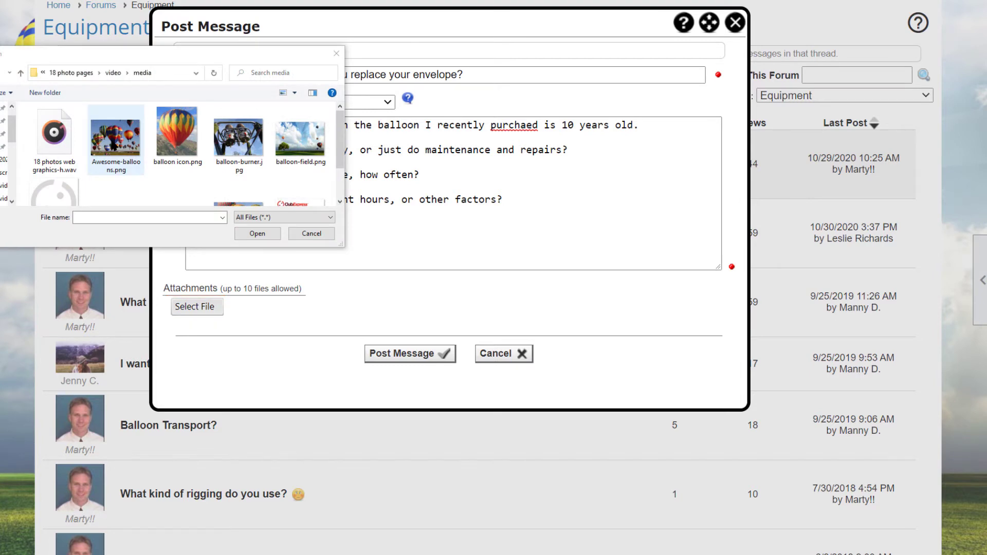
pyautogui.click(114, 147)
pyautogui.click(257, 235)
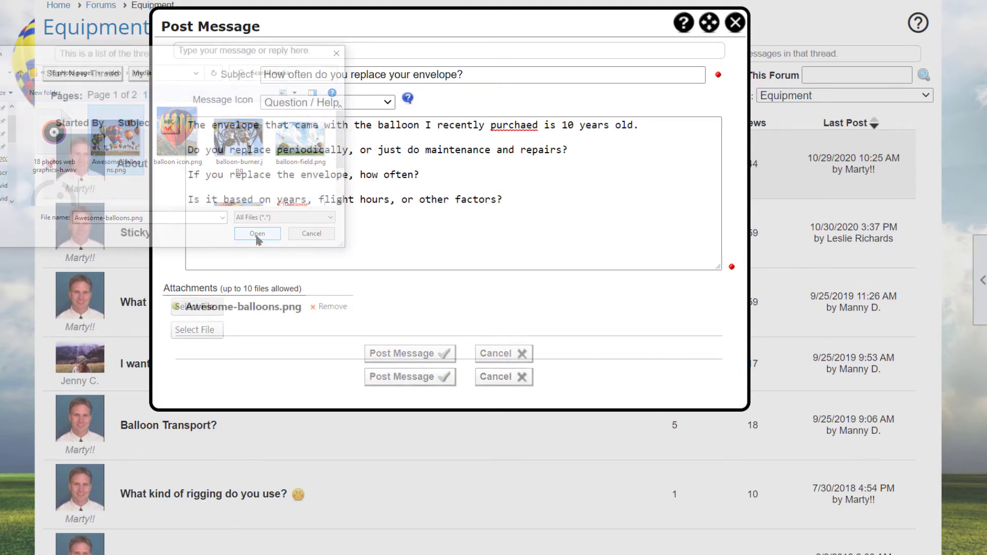
pyautogui.click(205, 332)
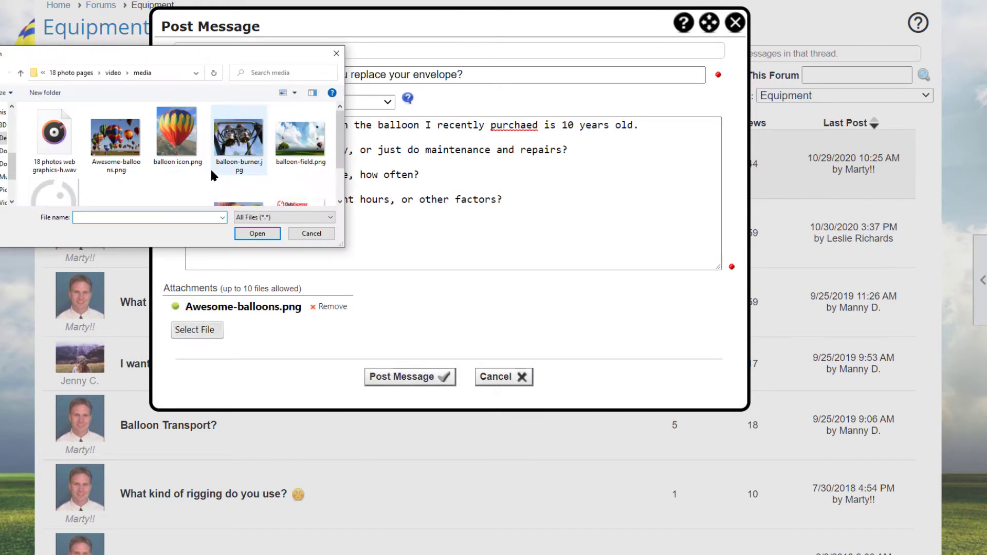
pyautogui.click(198, 144)
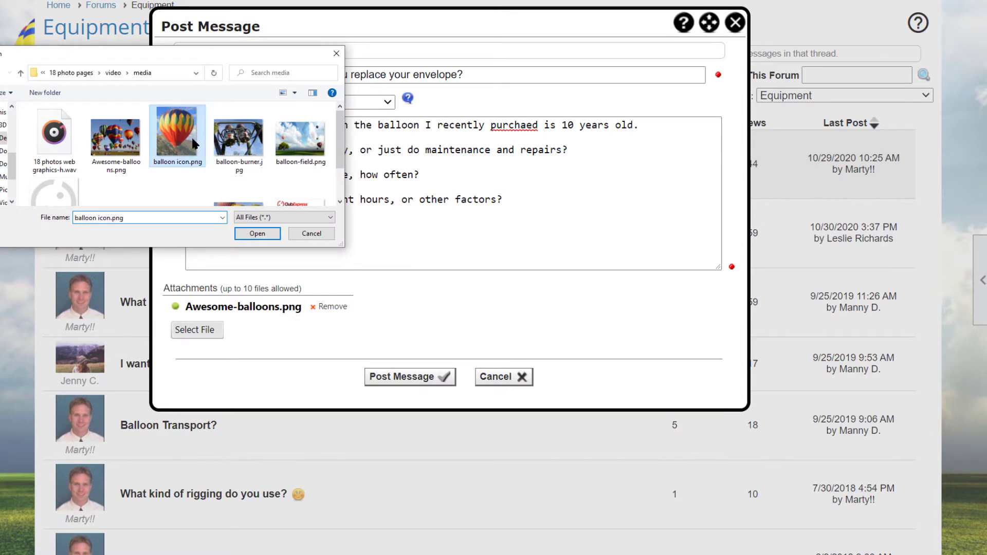
pyautogui.click(257, 235)
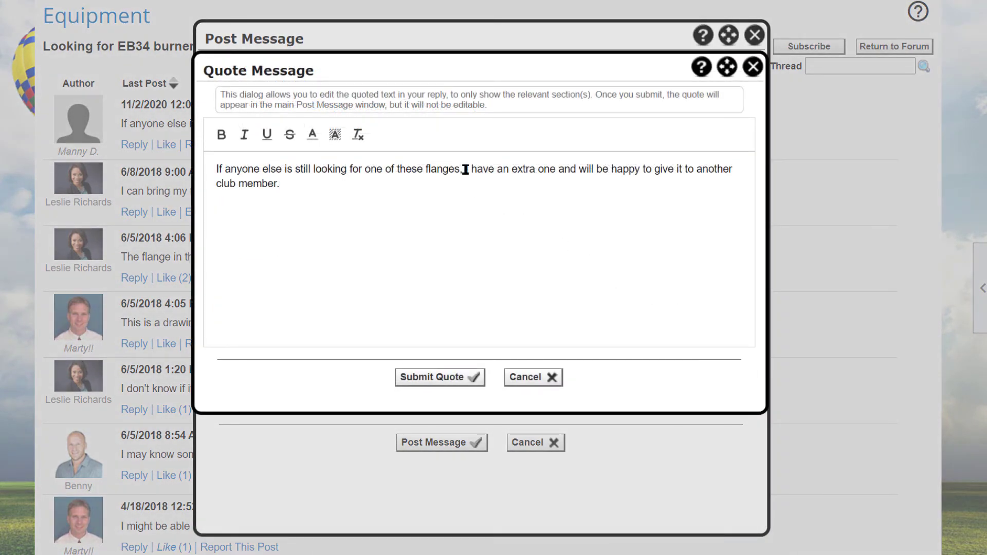
# Delete the quote's opening phrase, prefix the remainder with '...', and submit the quote
pyautogui.moveTo(463, 170); pyautogui.dragTo(169, 171)
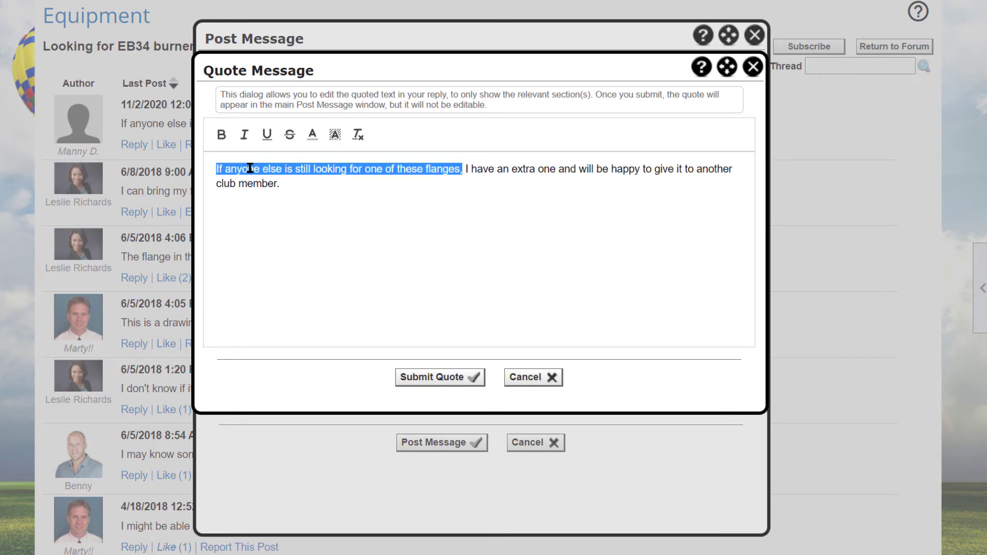
pyautogui.press('Delete')
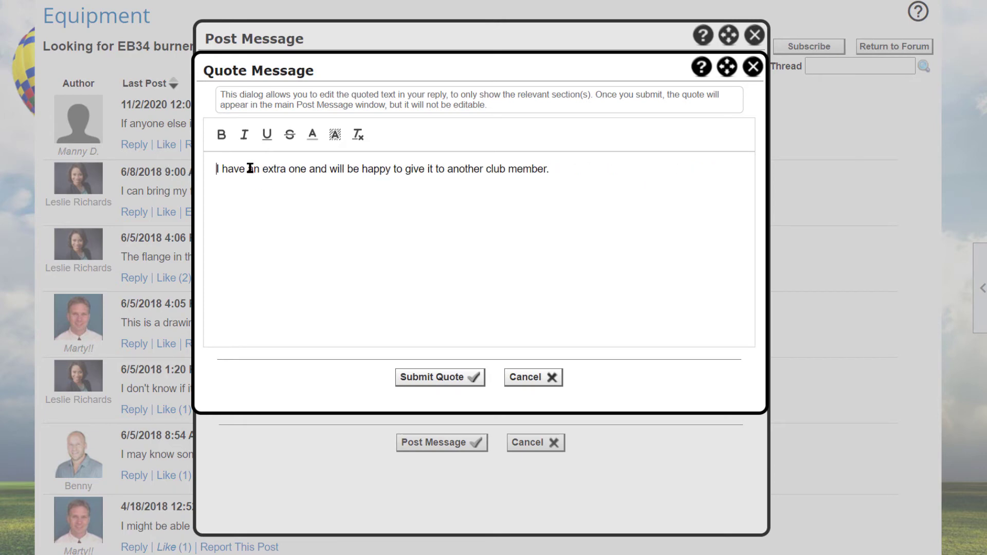
pyautogui.write('...')
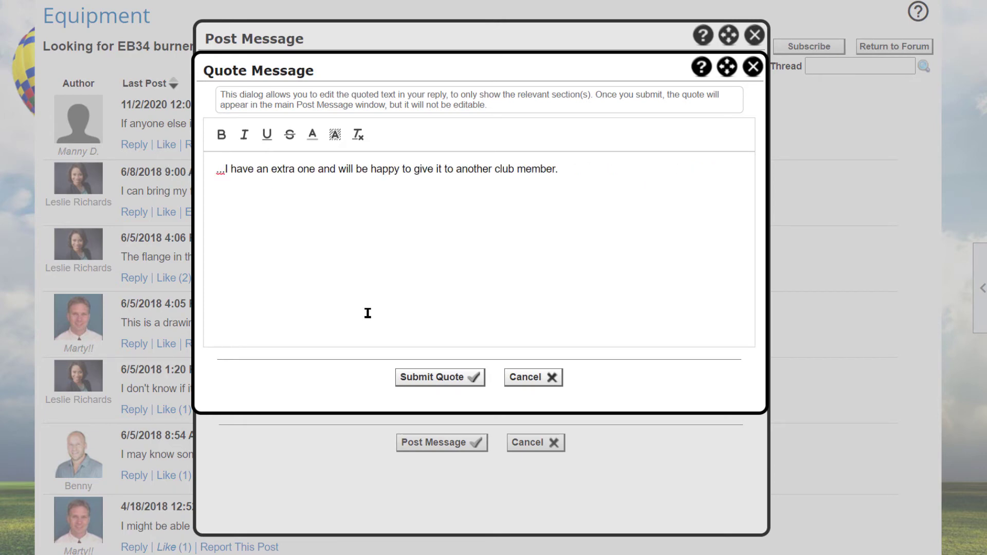
pyautogui.click(434, 381)
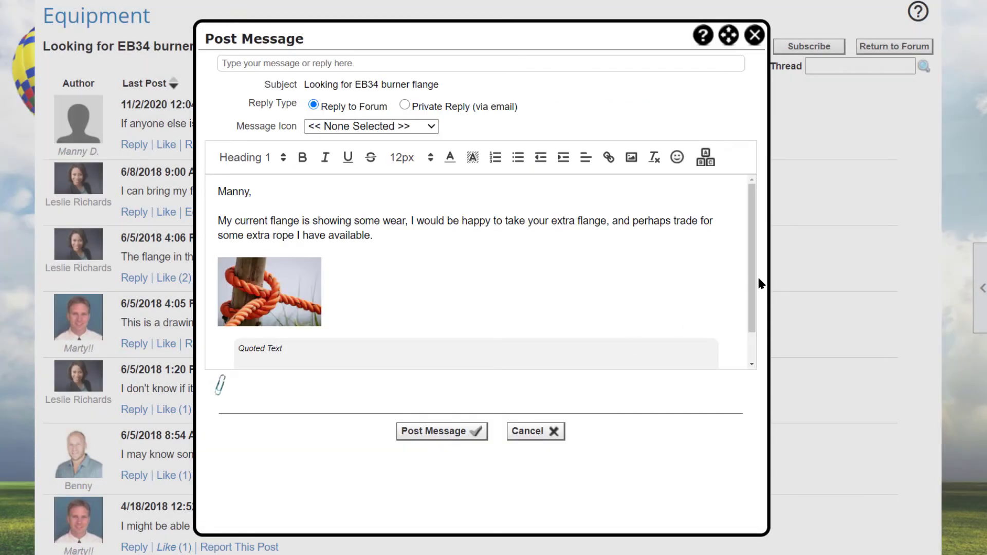
# Check the quoted text in the editor and post the reply to the EB34 thread
pyautogui.moveTo(754, 286); pyautogui.dragTo(754, 315)
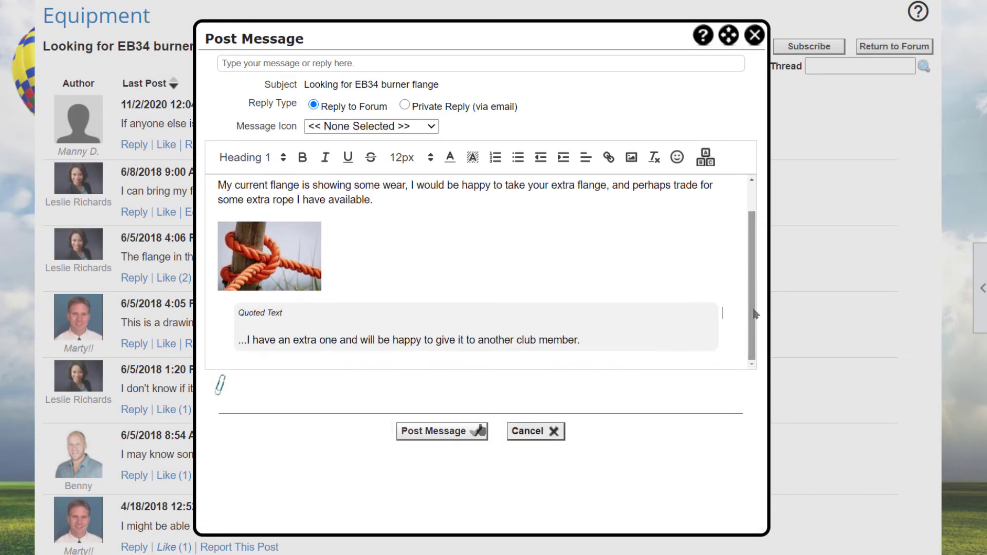
pyautogui.click(481, 430)
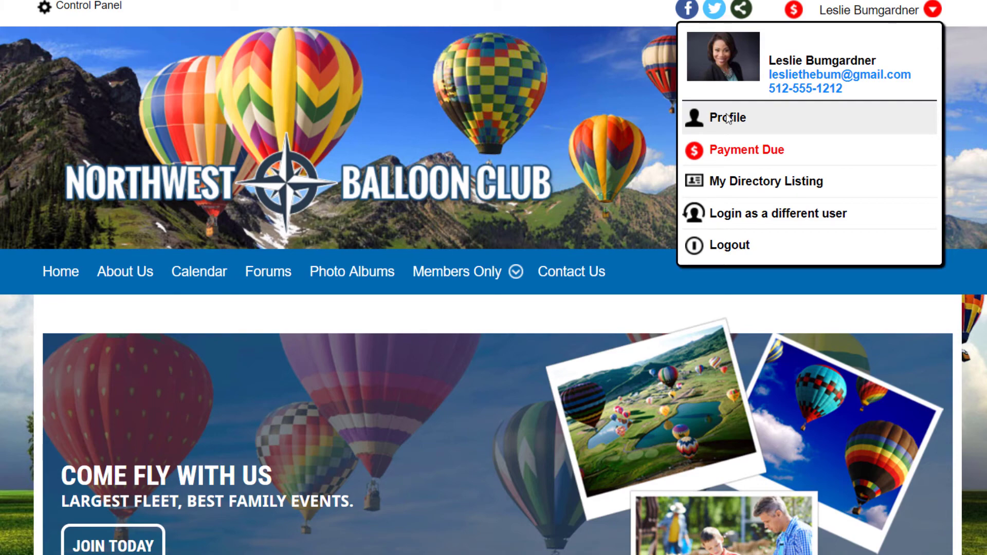
# Open the Member Profile and scroll down to its Forums box
pyautogui.click(727, 119)
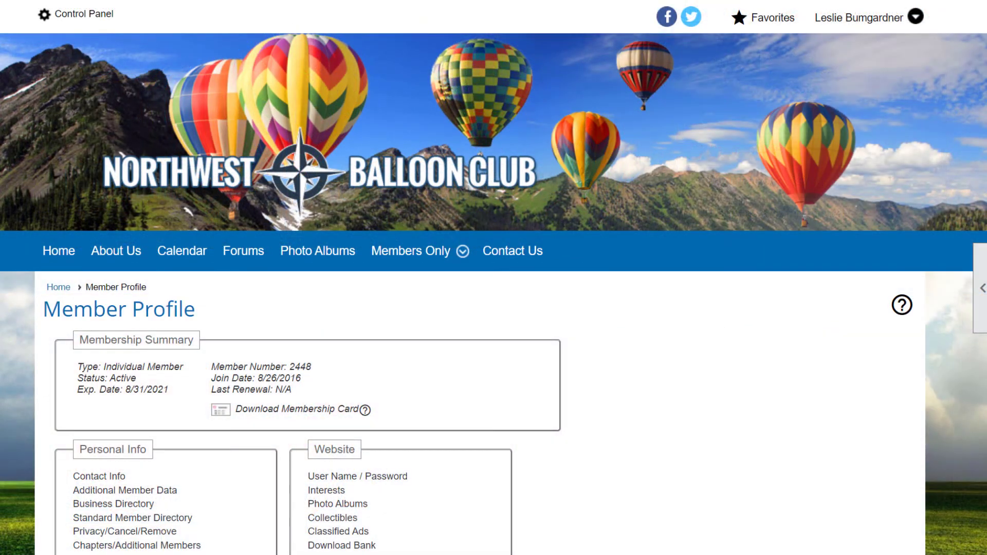
pyautogui.scroll(-4, 494, 277)
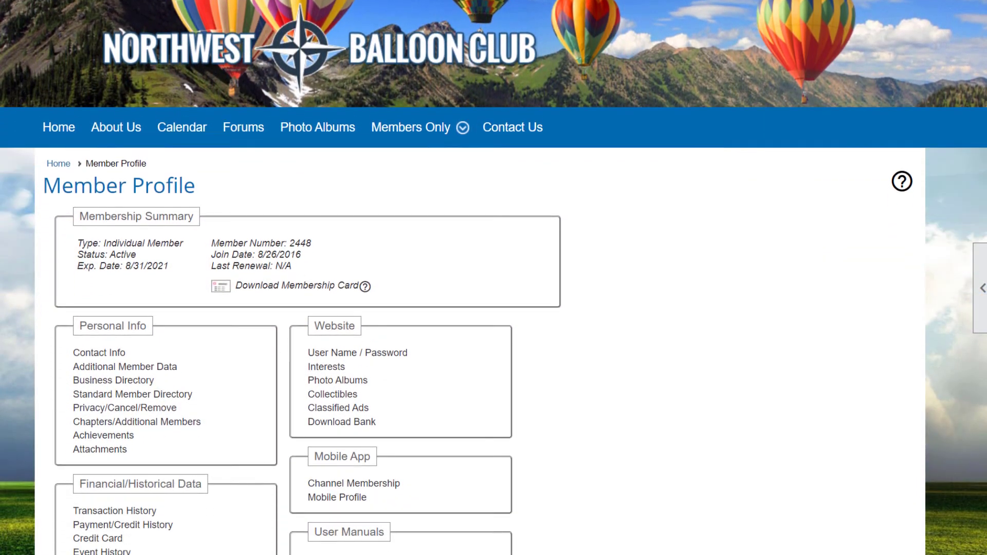
pyautogui.scroll(-3, 493, 277)
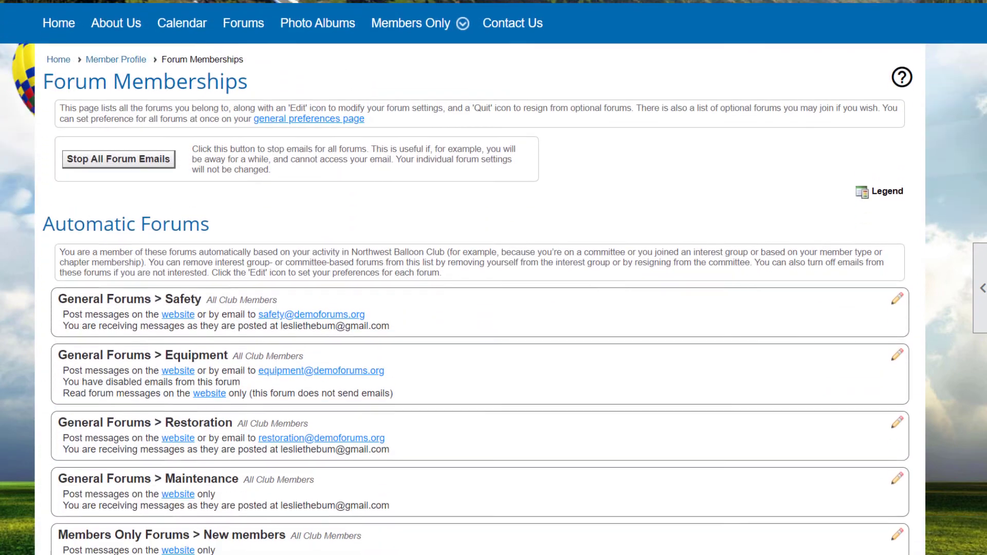
# Scroll the Forum Memberships page to review the forums' posting email addresses
pyautogui.scroll(-2, 493, 278)
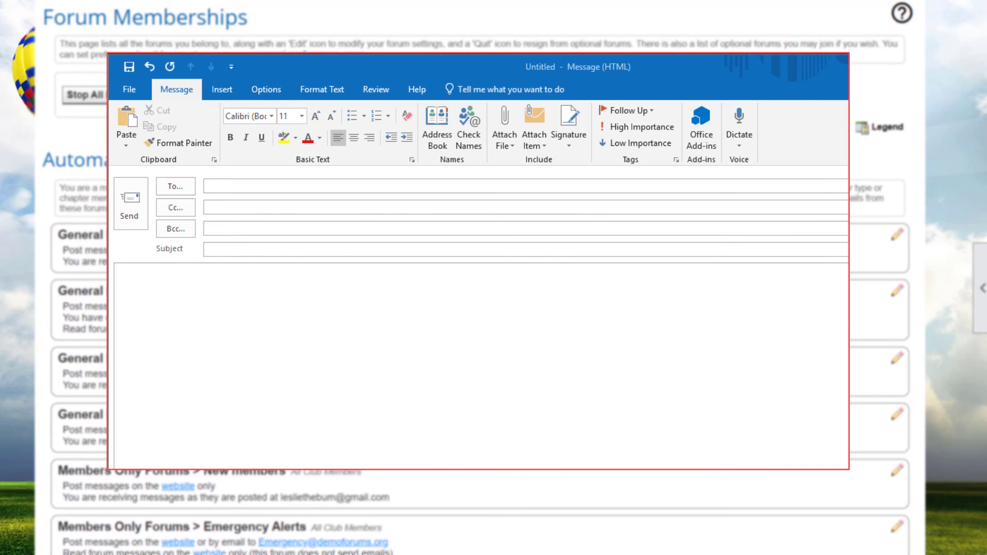
pyautogui.click(234, 186)
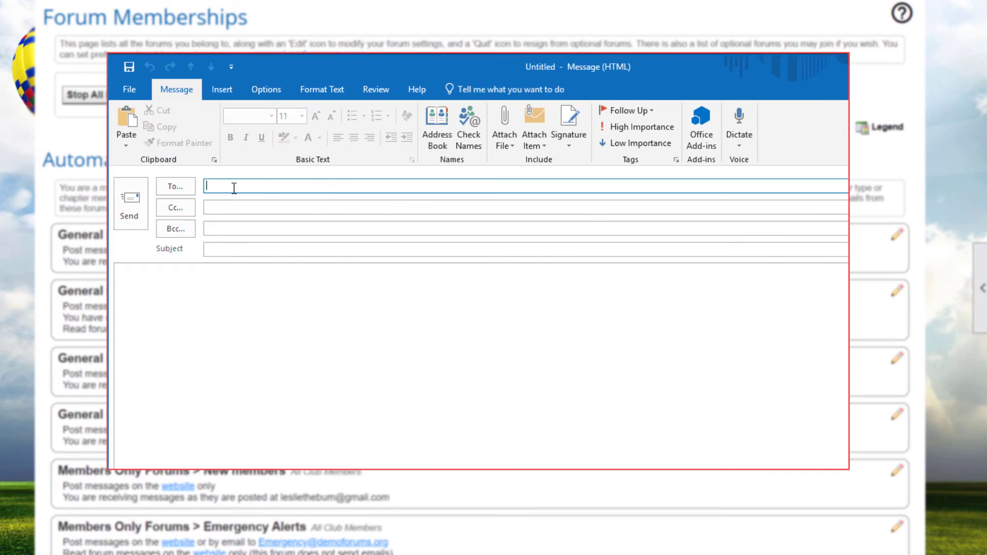
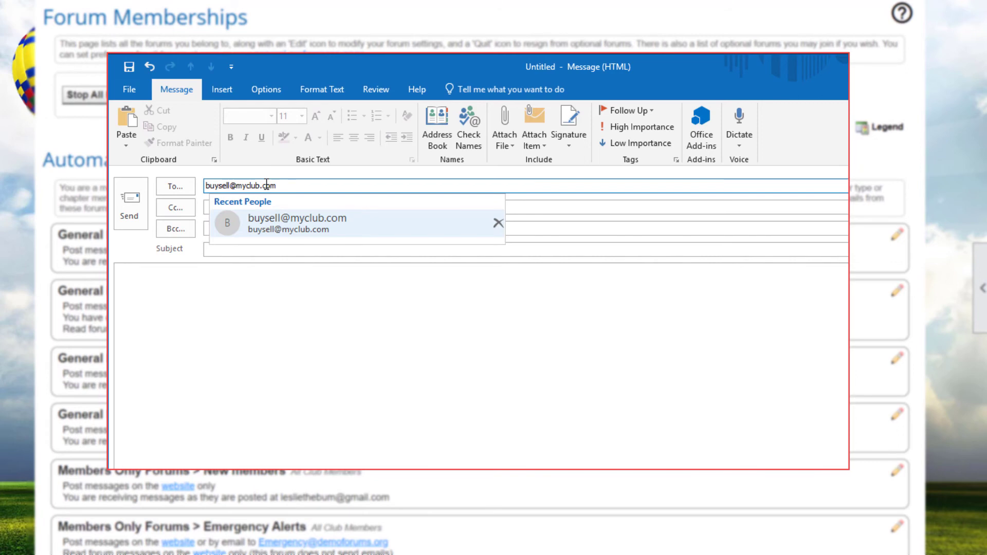
pyautogui.click(211, 250)
pyautogui.write('For Sale: E34 Burner control valve')
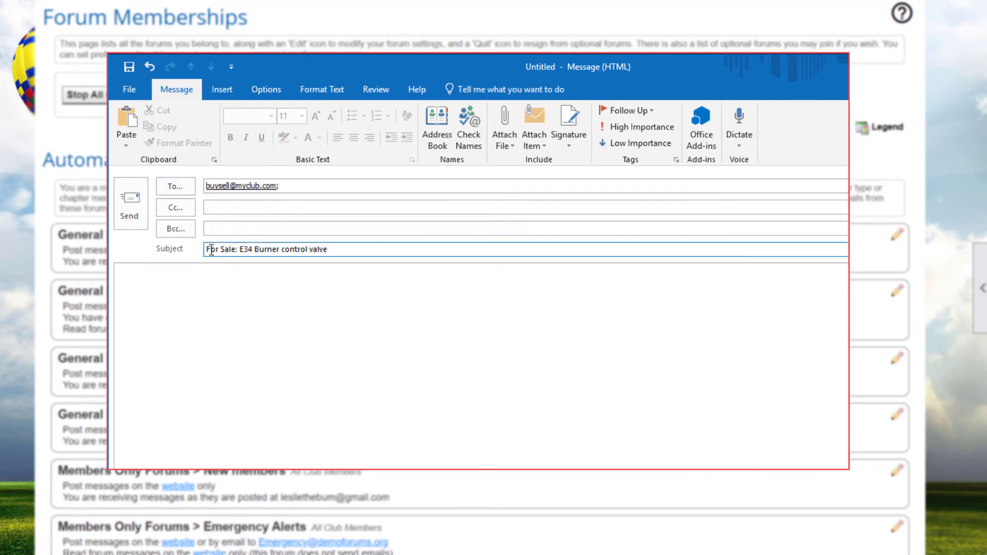
pyautogui.click(139, 284)
pyautogui.write('I have an extra, new control valve for sale. Price $95, includes shipping to continental USA')
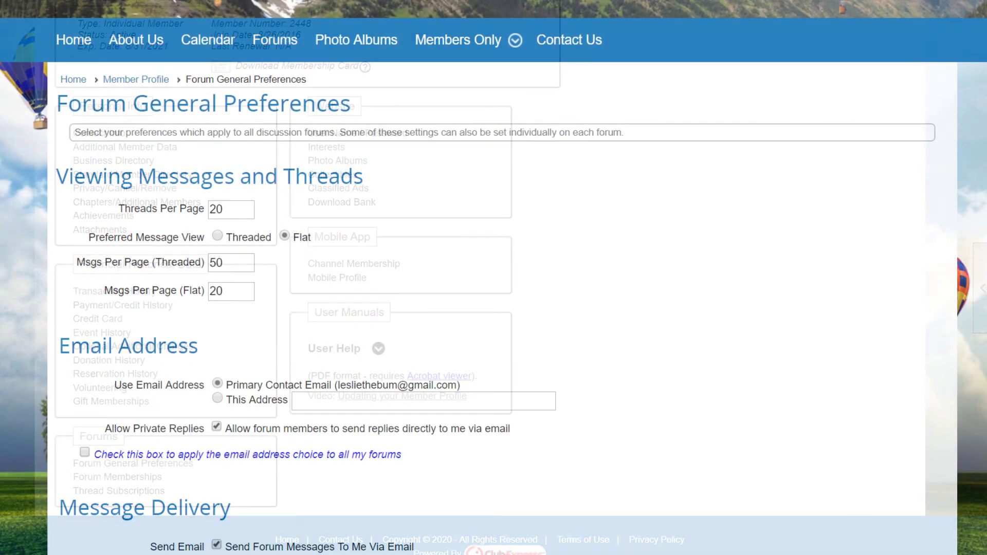
pyautogui.scroll(-4, 493, 278)
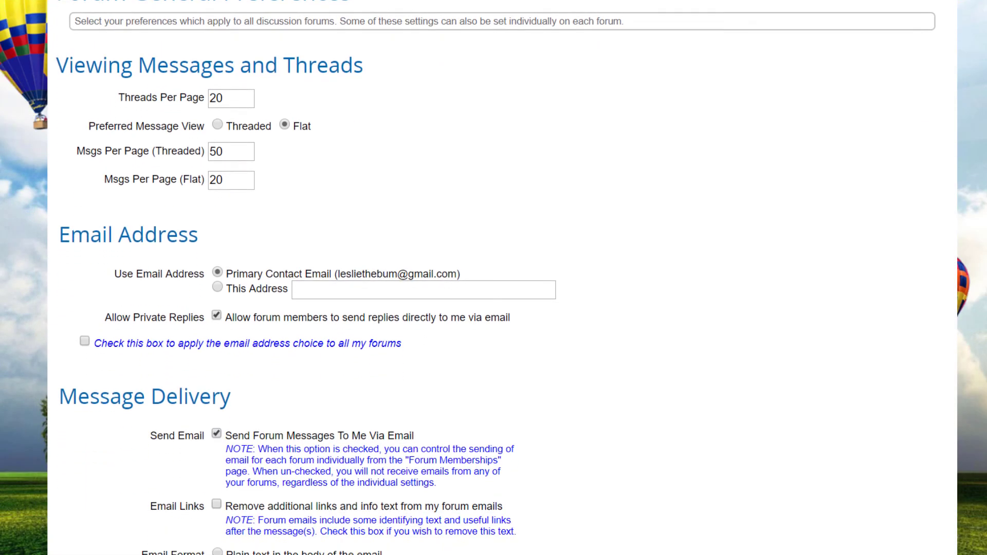
pyautogui.scroll(-2, 494, 278)
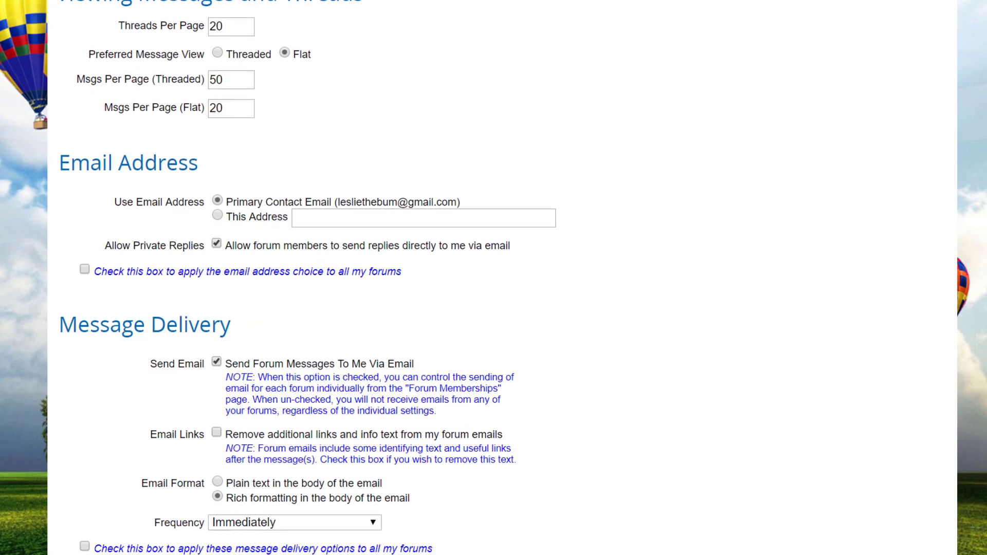
pyautogui.scroll(-4, 494, 278)
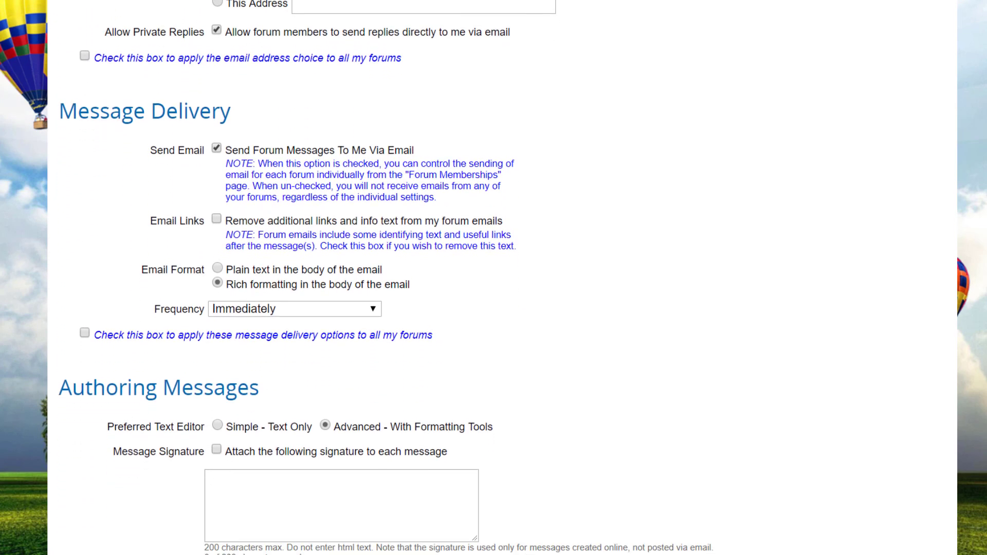
pyautogui.scroll(-2, 493, 277)
pyautogui.scroll(-5, 493, 278)
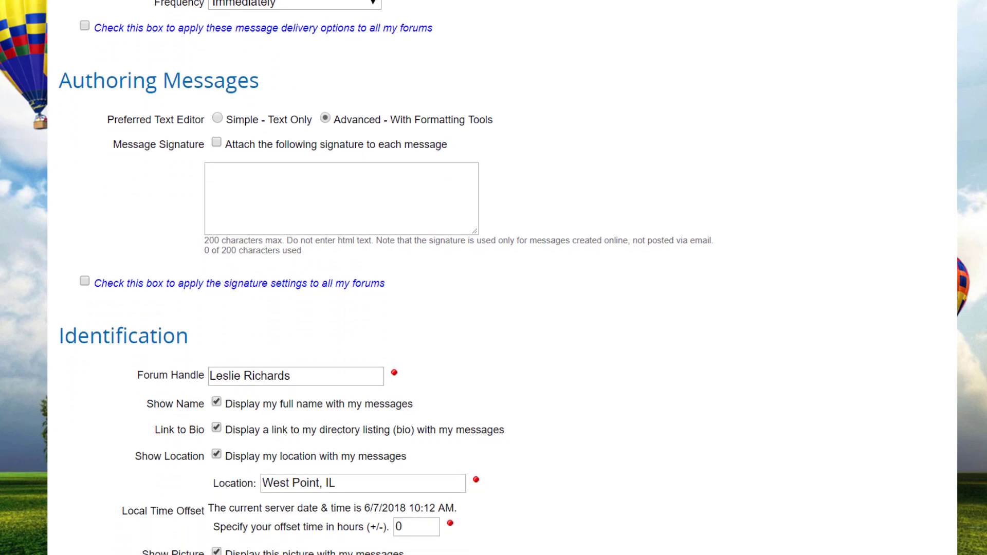
pyautogui.scroll(-2, 494, 278)
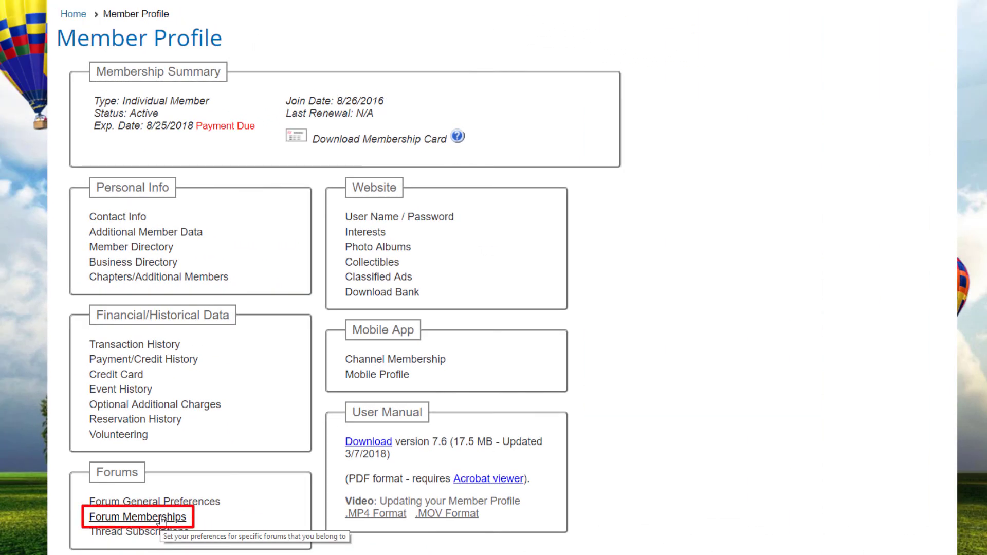
# Open the Forum Memberships page and scroll down through its list of forums
pyautogui.click(161, 517)
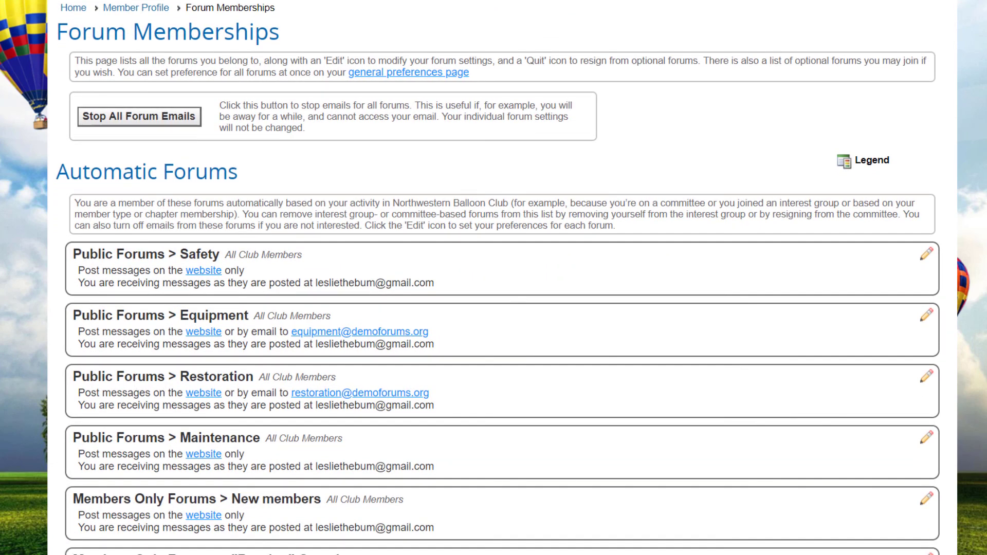
pyautogui.scroll(-3, 494, 278)
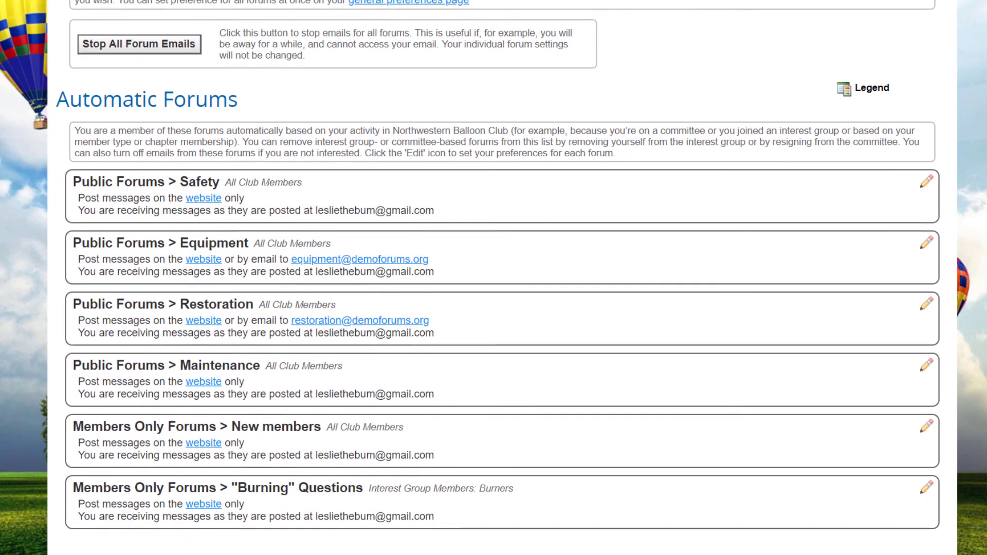
pyautogui.scroll(-4, 494, 278)
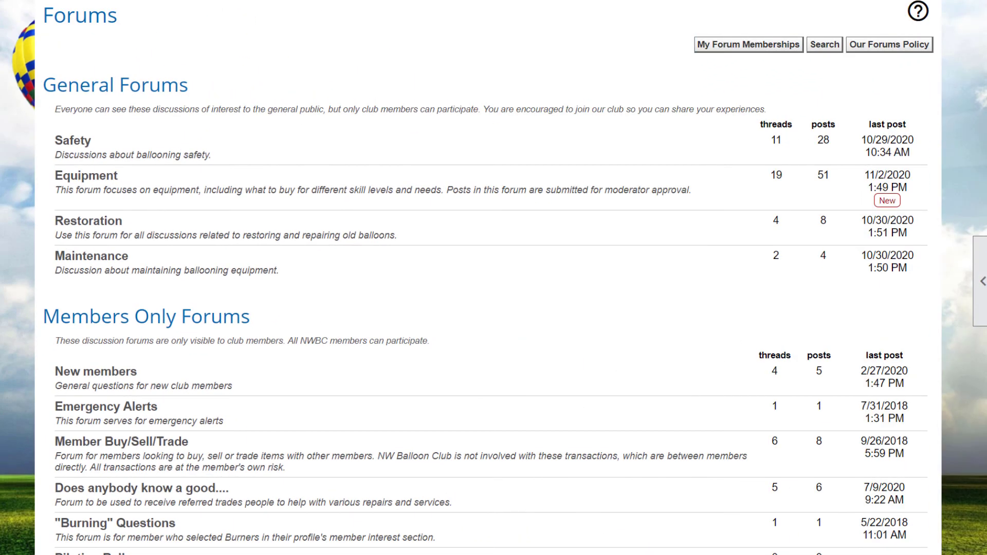
pyautogui.scroll(-1, 493, 278)
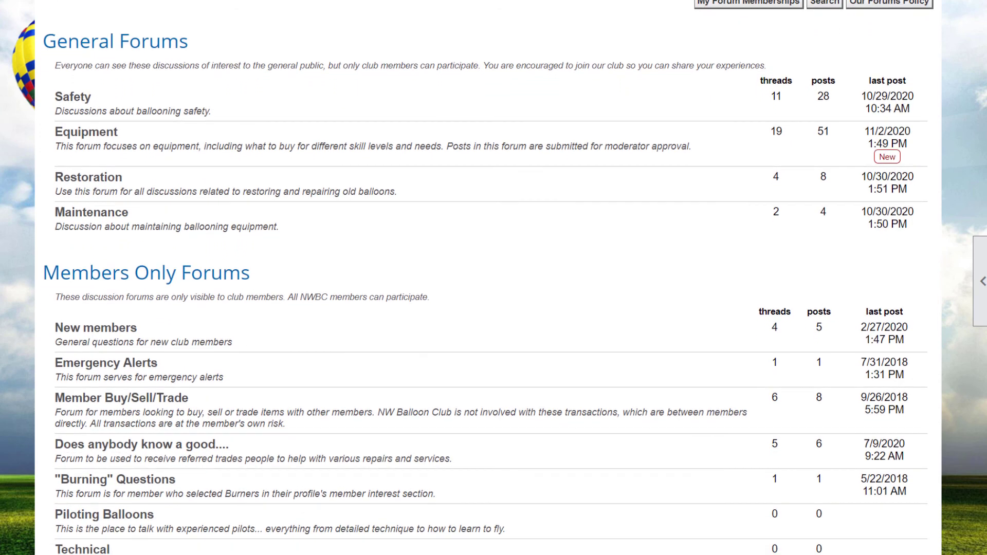
pyautogui.scroll(-1, 493, 277)
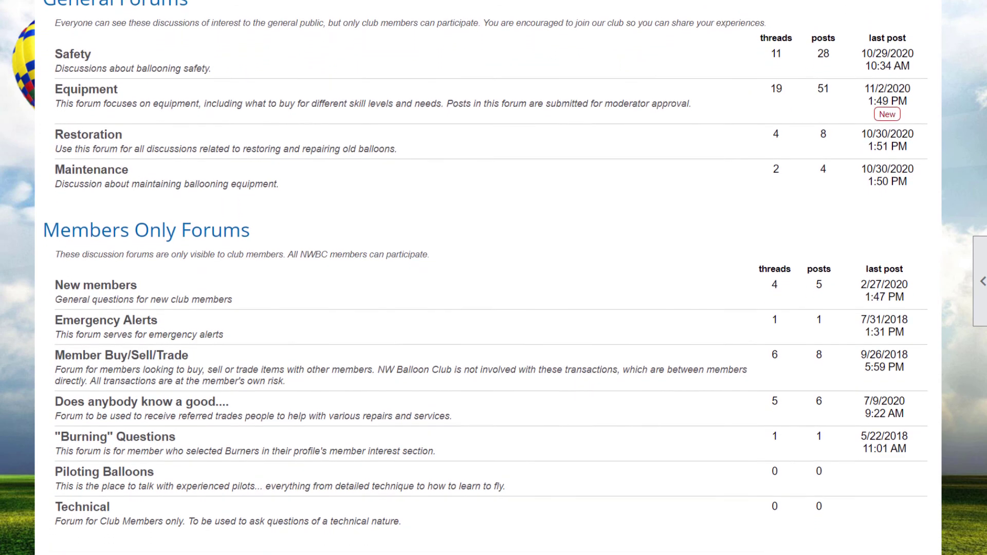
pyautogui.scroll(-1, 493, 278)
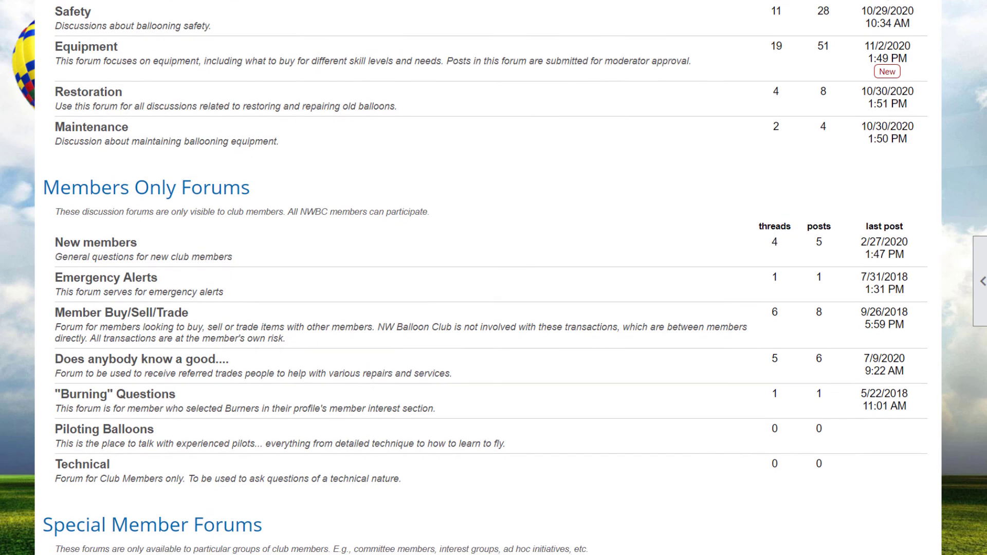
pyautogui.scroll(-1, 494, 278)
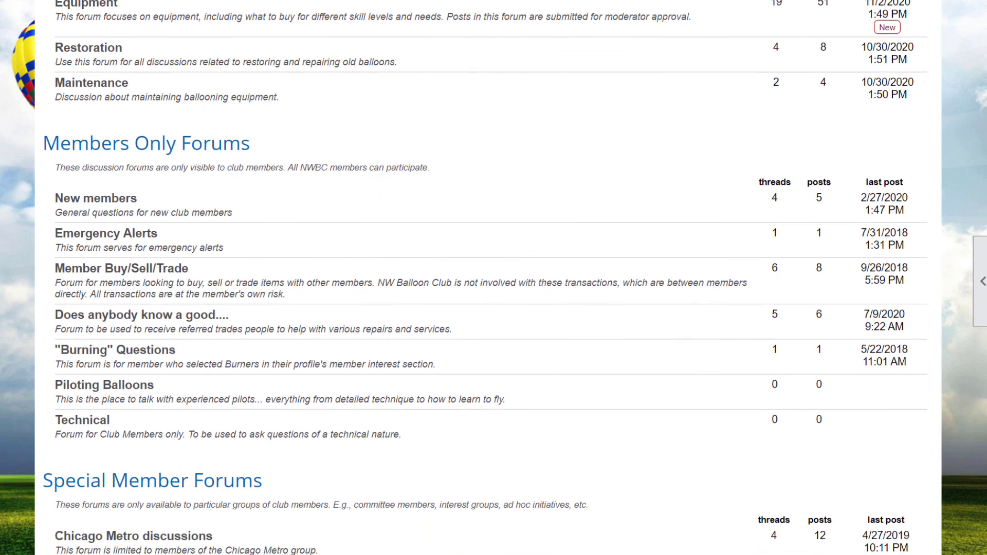
pyautogui.scroll(-1, 486, 278)
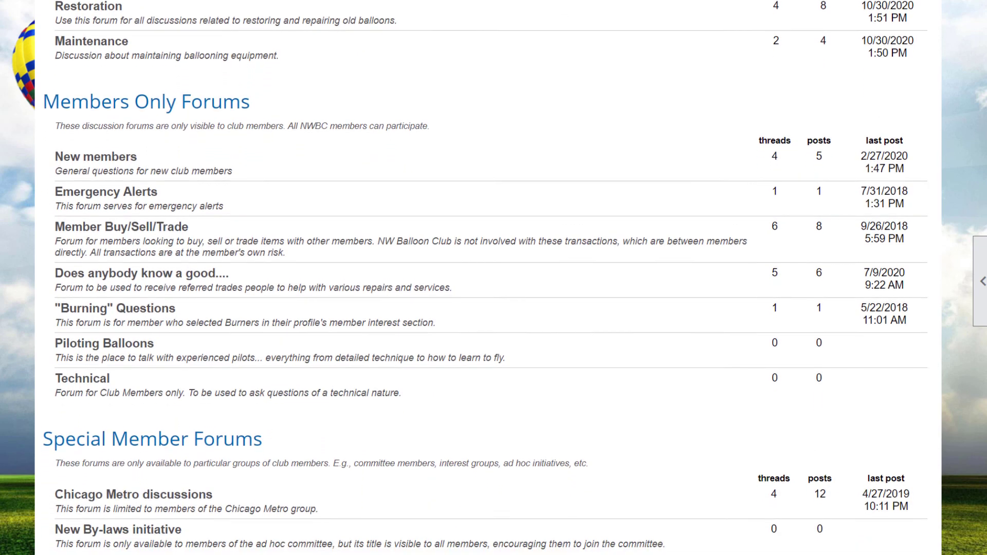
pyautogui.scroll(-1, 486, 278)
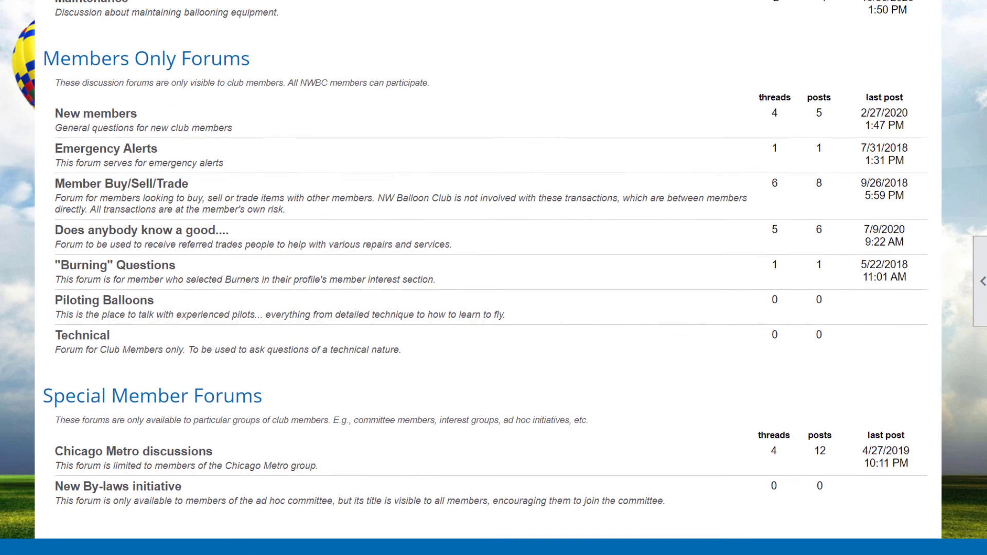
pyautogui.scroll(-1, 494, 277)
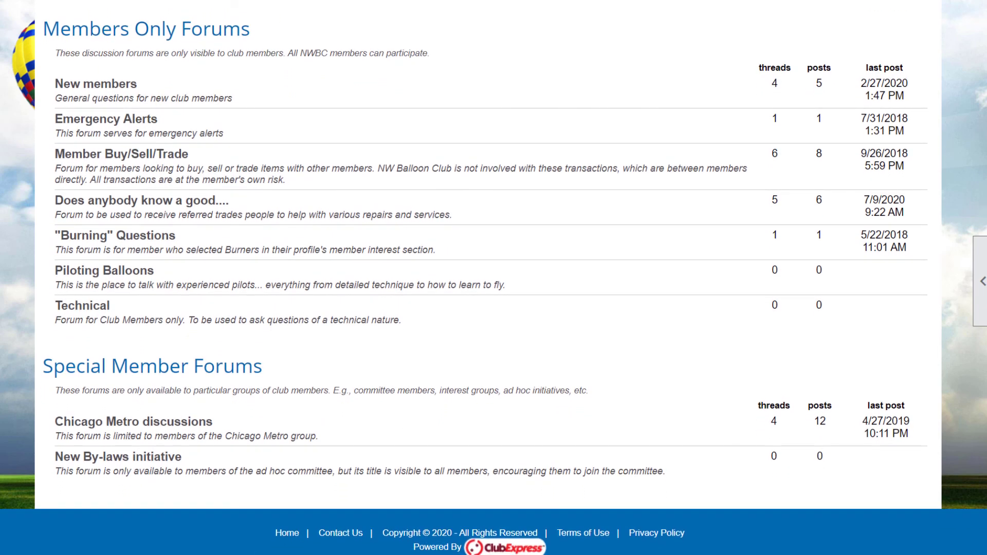